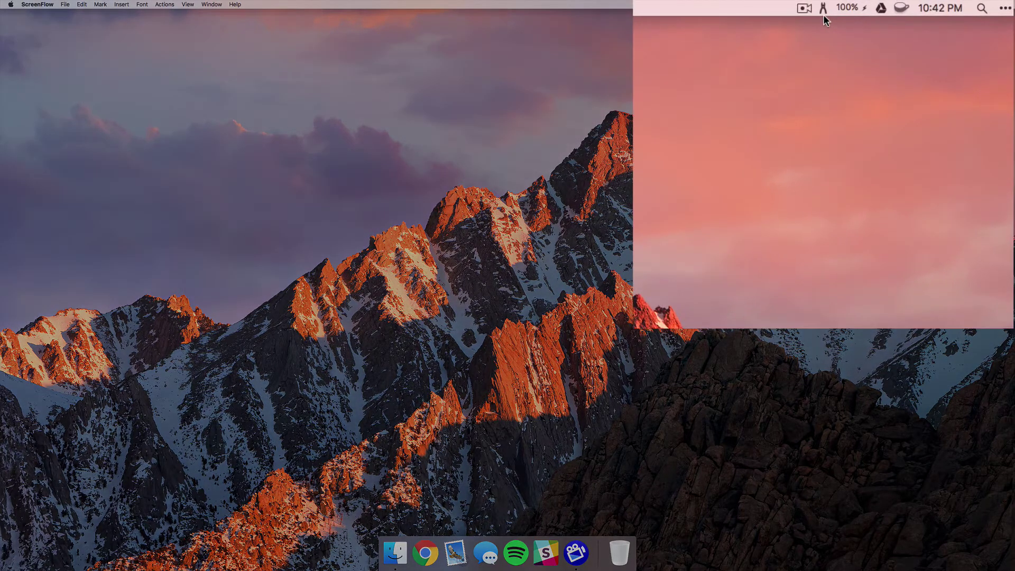
# Launch the Go Shopping workspace from the menu bar and move its Notes window aside.
pyautogui.click(823, 14)
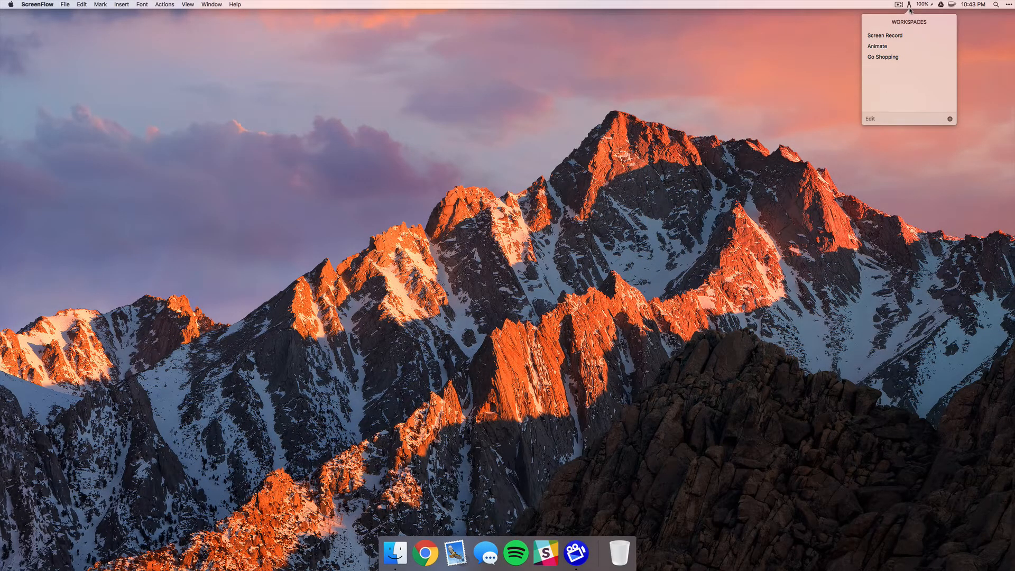
pyautogui.click(898, 58)
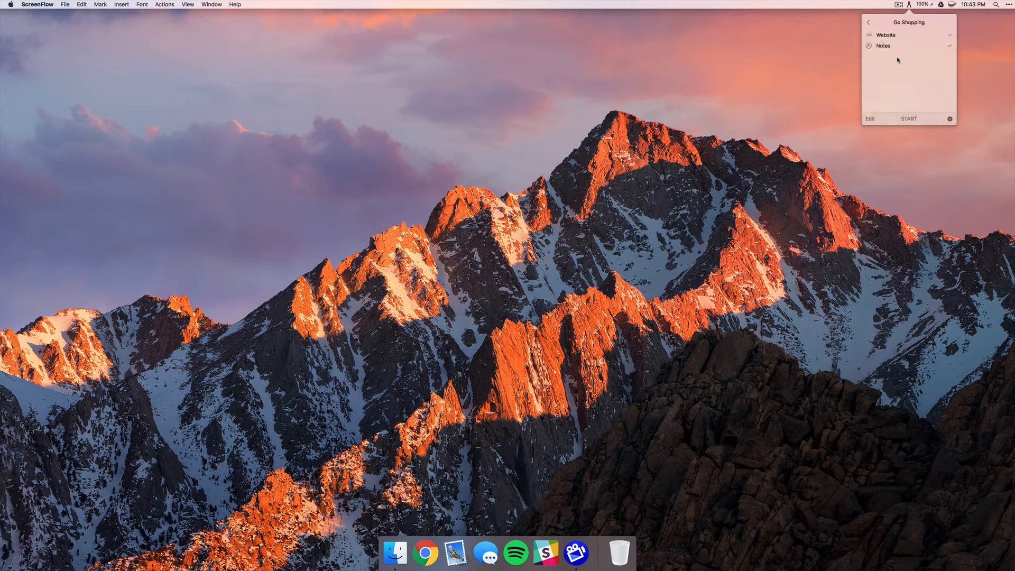
pyautogui.click(909, 119)
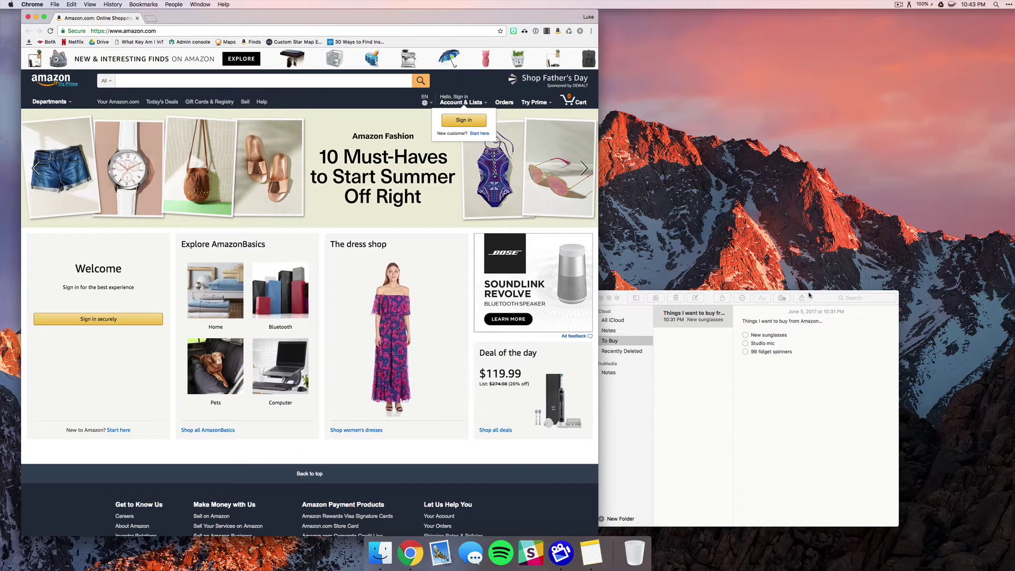
pyautogui.moveTo(811, 300); pyautogui.dragTo(865, 290)
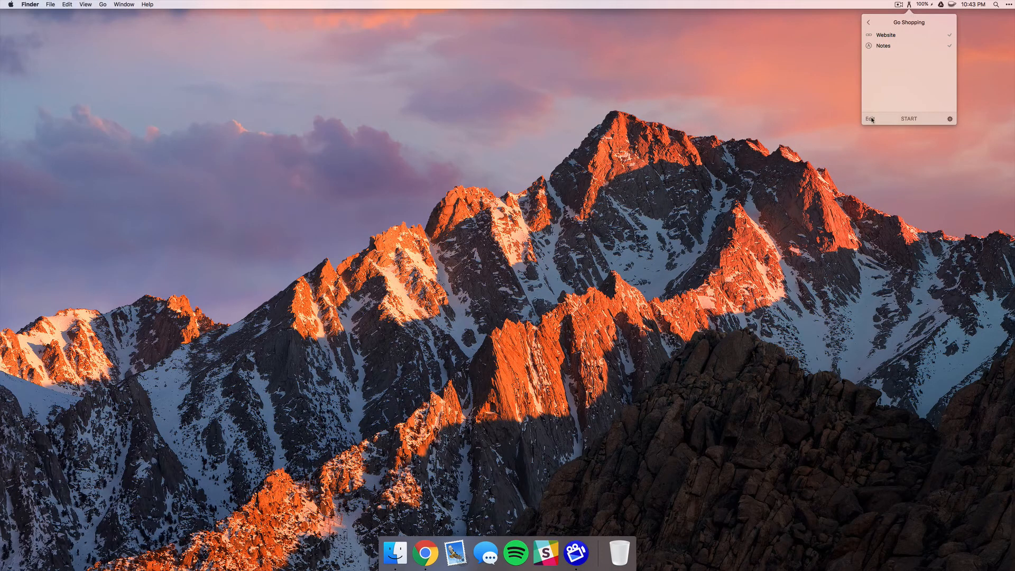
# Create a new workspace named Design and bring up the item types to add.
pyautogui.click(871, 120)
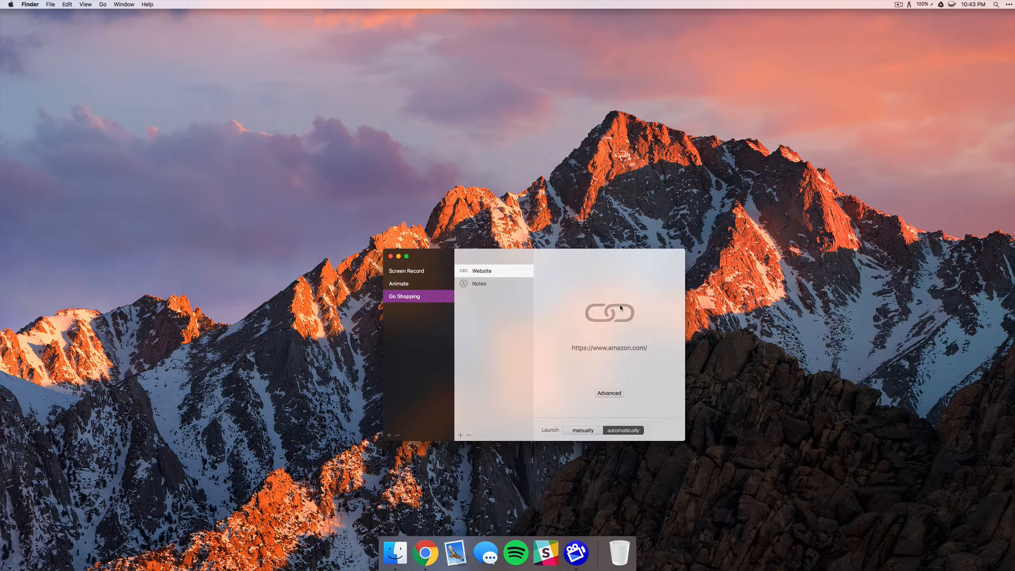
pyautogui.click(388, 434)
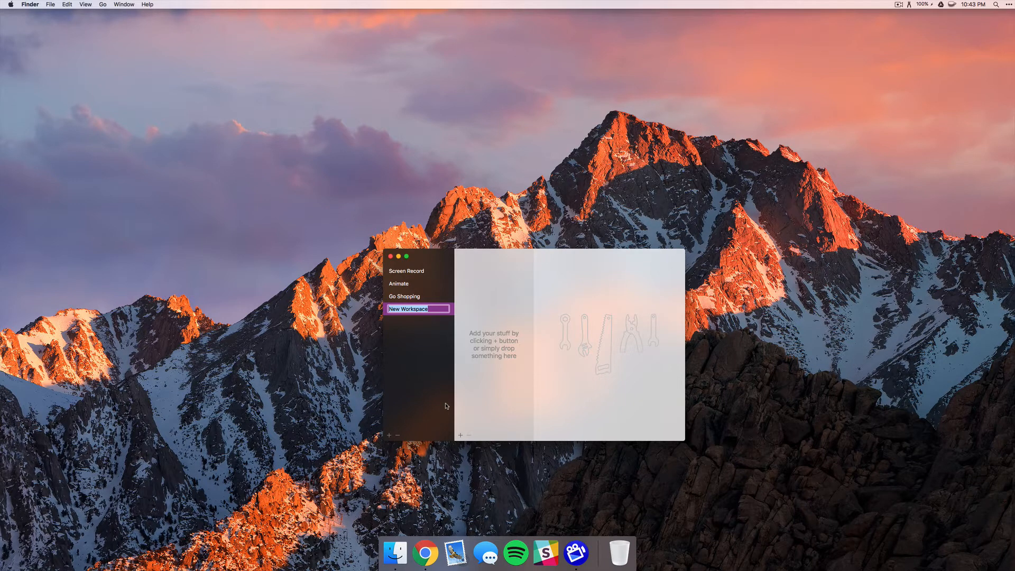
pyautogui.write('Design')
pyautogui.press('Return')
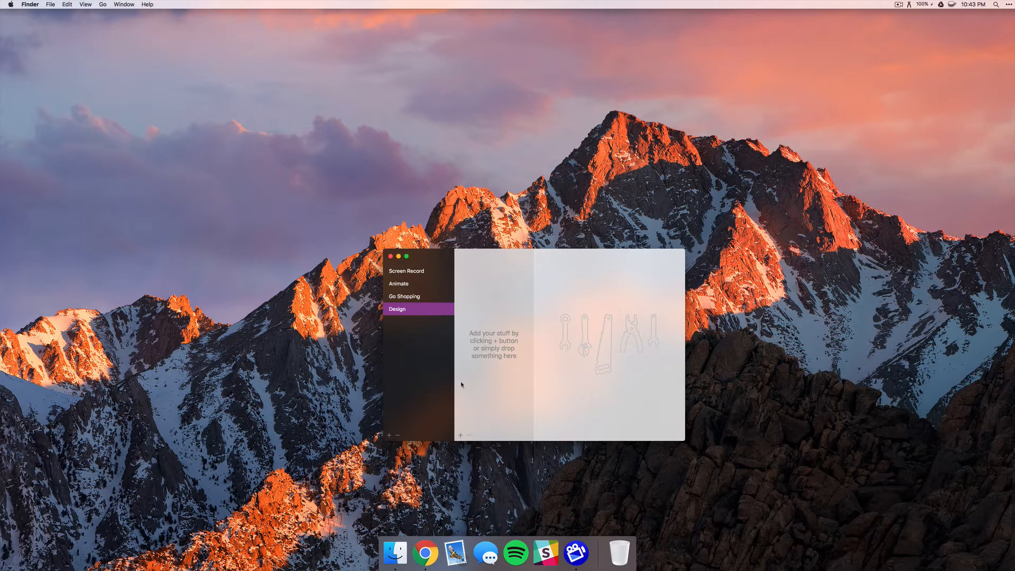
pyautogui.click(461, 438)
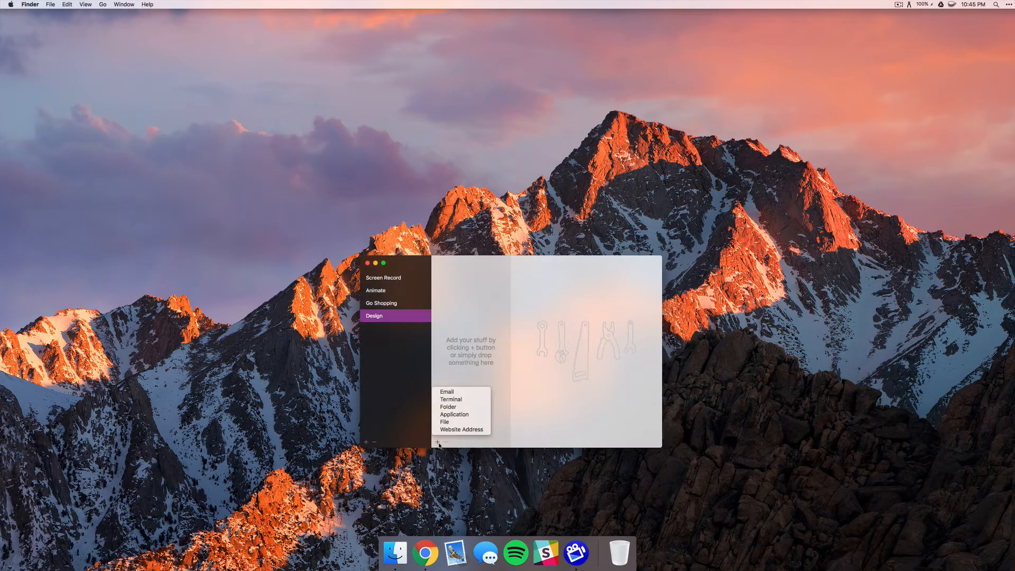
# Add an Application item named Illustrator linked to Adobe Illustrator CC 2017, then start a Website Address item.
pyautogui.click(455, 414)
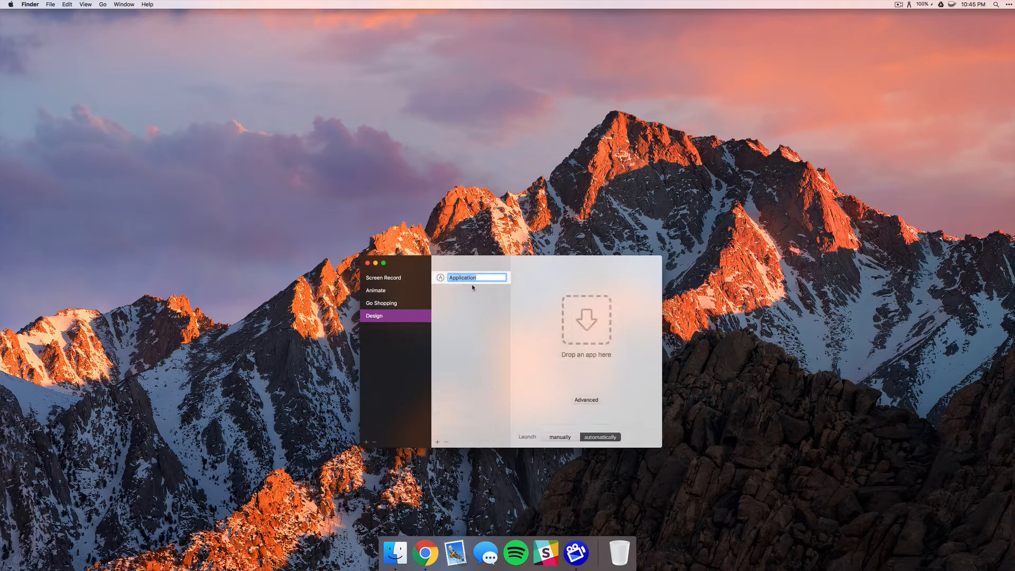
pyautogui.write('Illustrator')
pyautogui.press('Return')
pyautogui.click(395, 553)
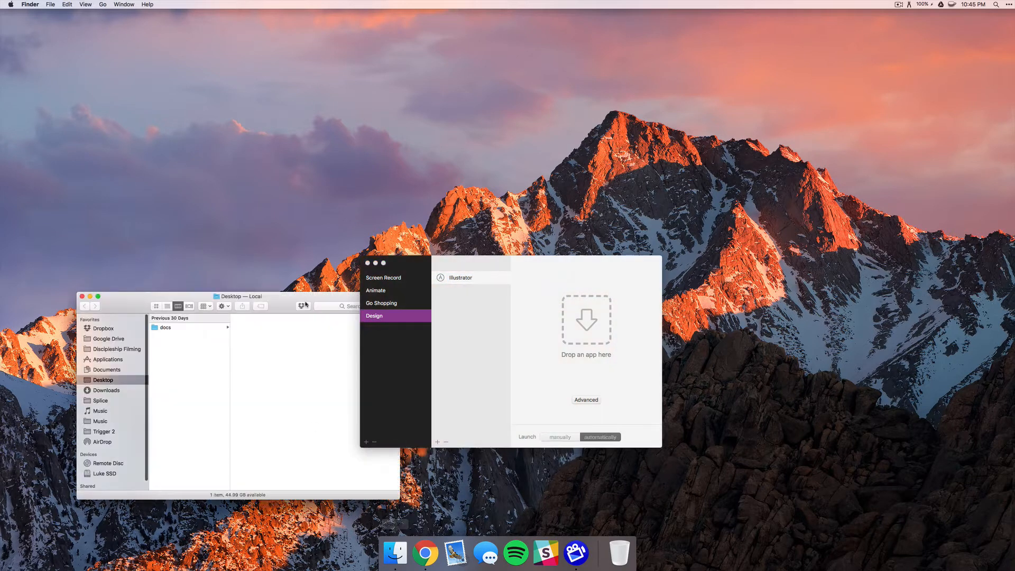
pyautogui.click(125, 361)
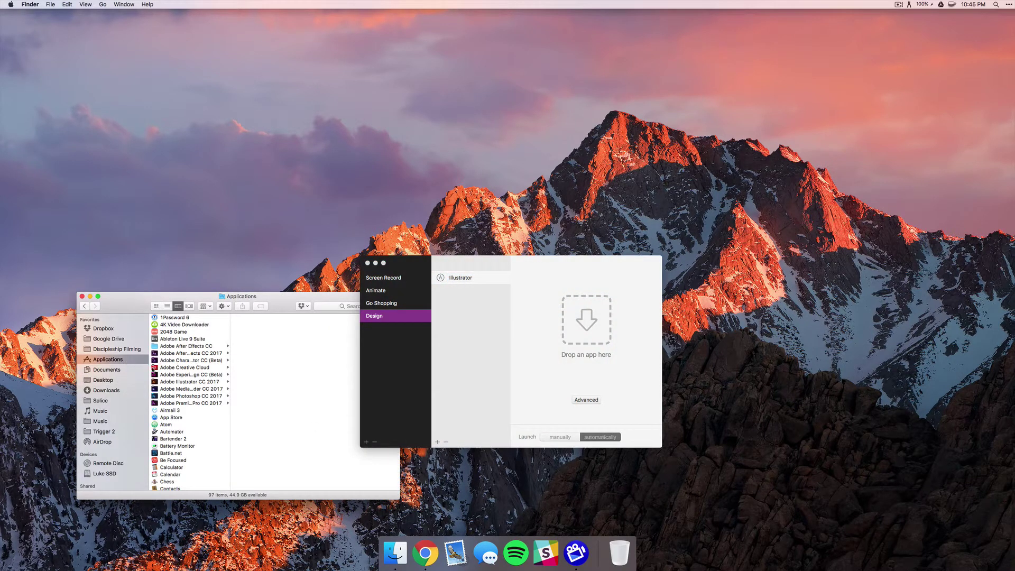
pyautogui.click(190, 381)
pyautogui.moveTo(270, 317); pyautogui.dragTo(586, 325)
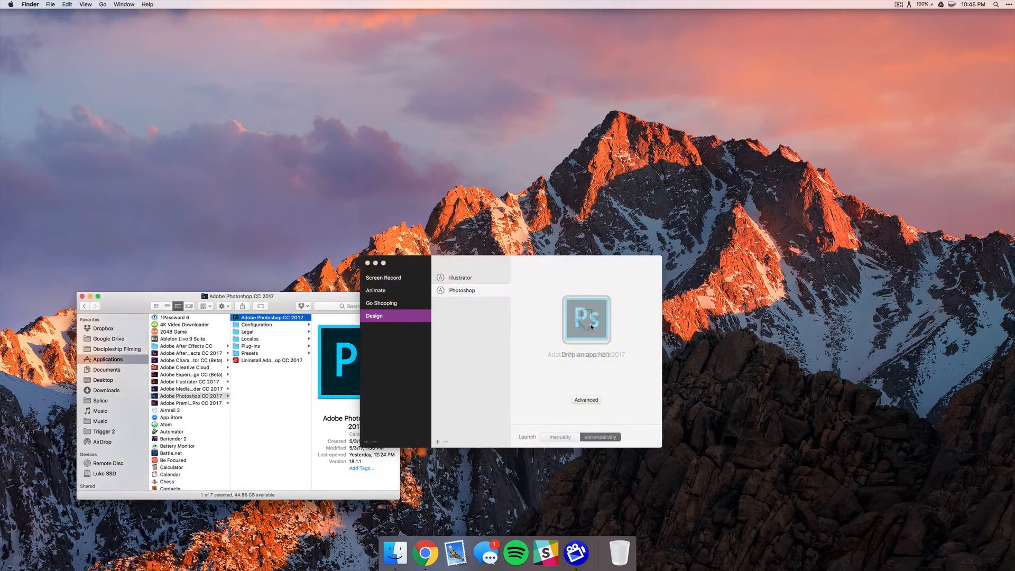
pyautogui.click(458, 428)
pyautogui.write('www.youtube.com')
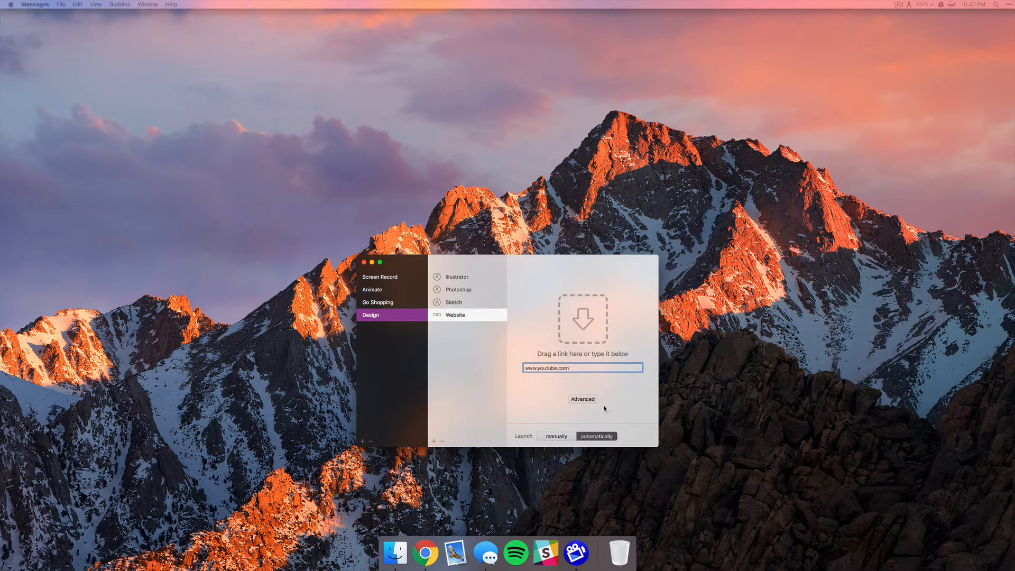
# Reveal the Advanced browser option for the website item.
pyautogui.click(582, 399)
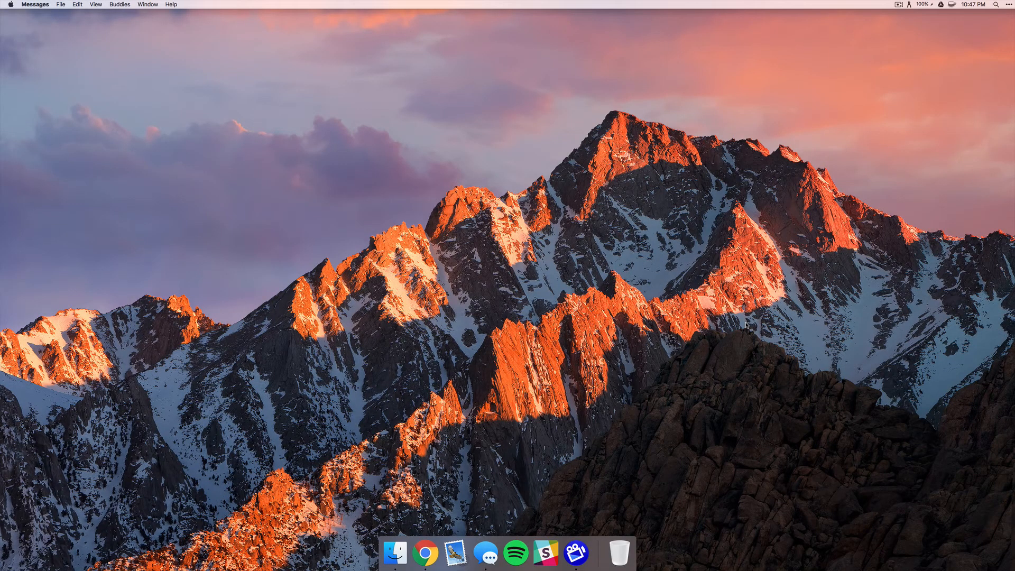
# Start the Design workspace from the menu bar, launching its apps together.
pyautogui.click(909, 4)
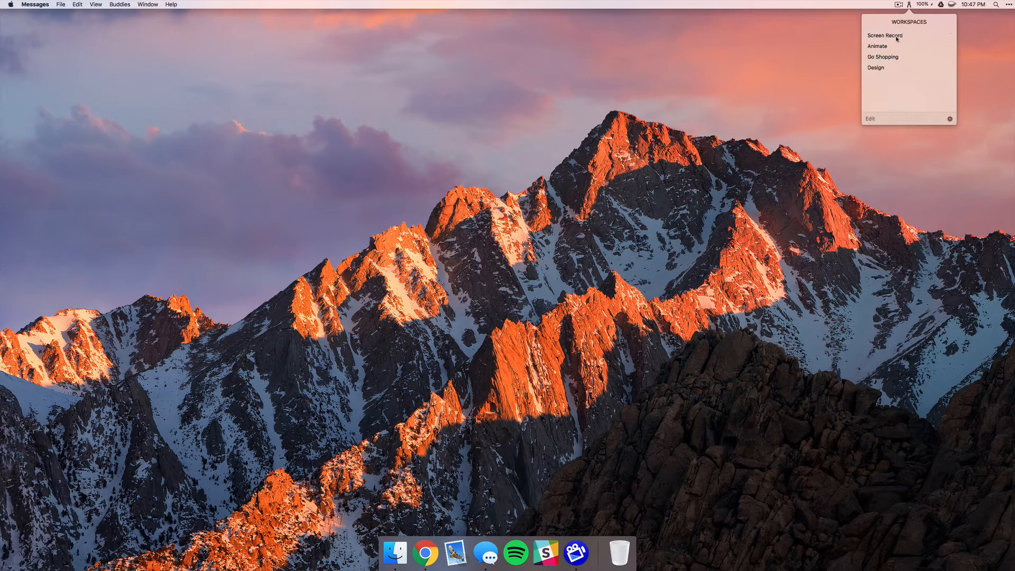
pyautogui.click(877, 67)
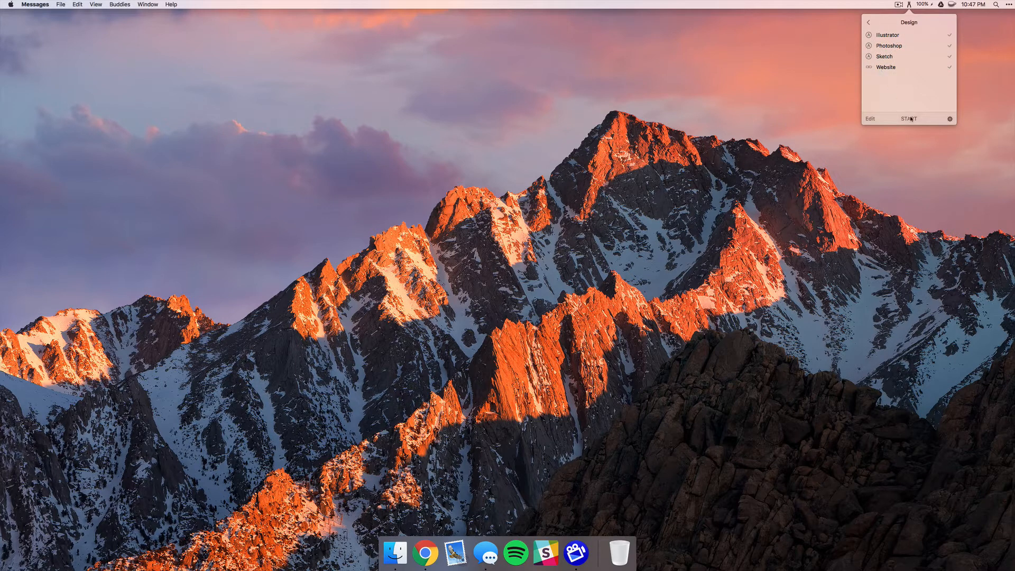
pyautogui.click(910, 118)
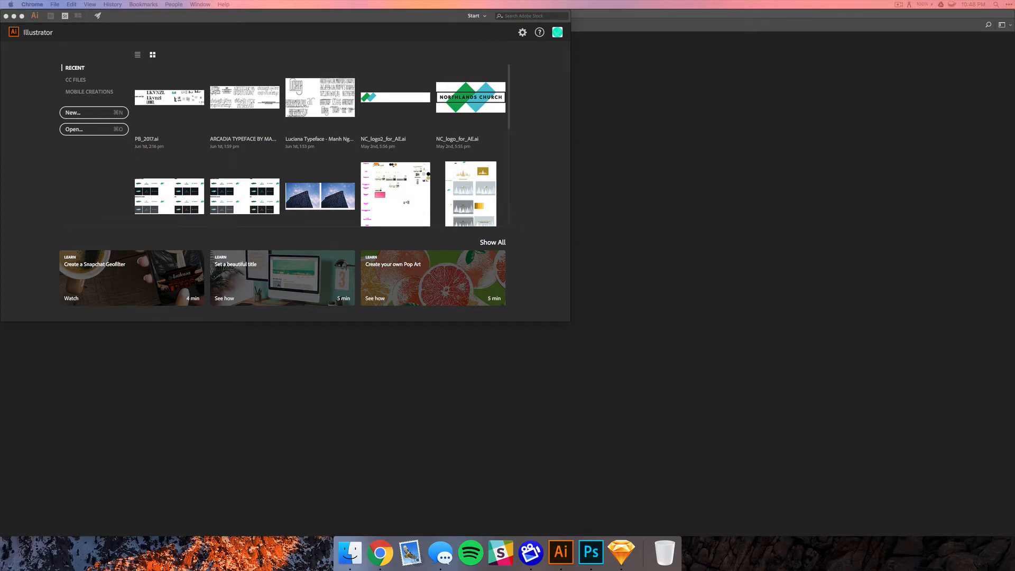
# Move the Chrome YouTube window to the right to reveal it.
pyautogui.moveTo(48, 48)
pyautogui.mouseDown()
pyautogui.moveTo(380, 48)
pyautogui.moveTo(344, 41)
pyautogui.mouseUp()
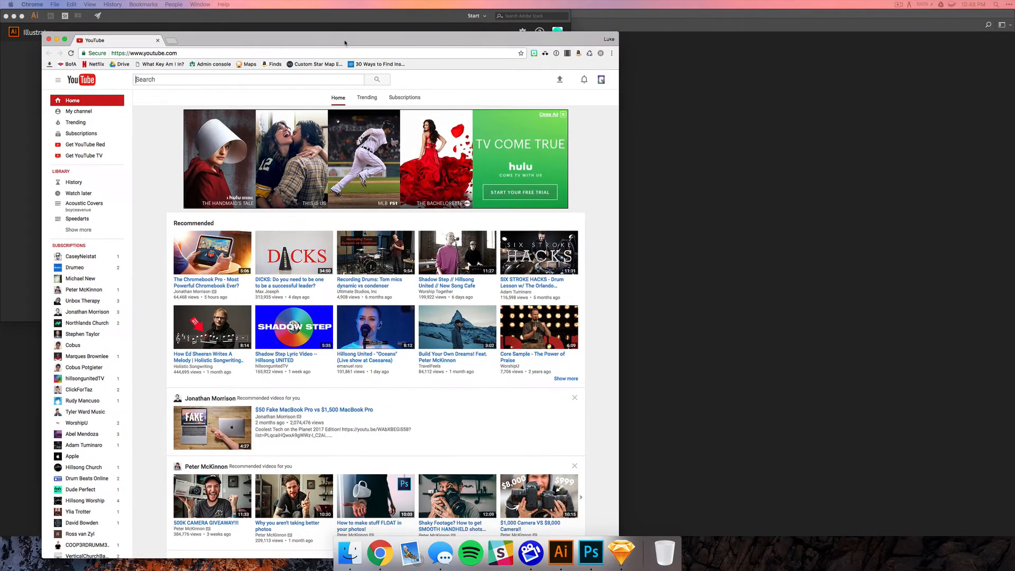